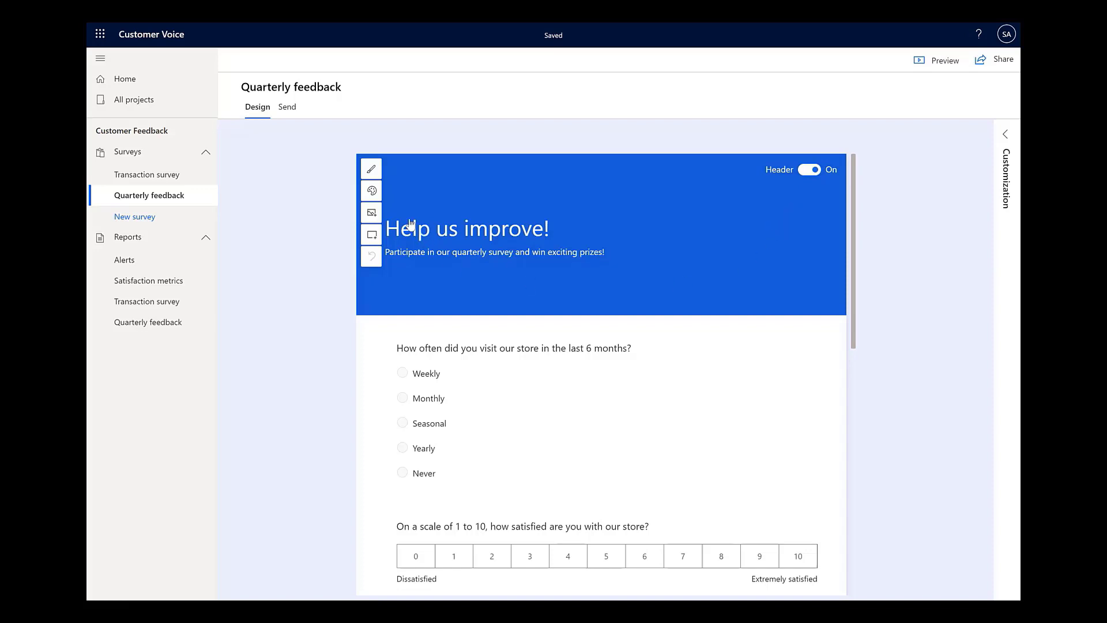
- Apply the Relaxed photo style to the Quarterly feedback survey after trying Simple
{"action": "left_click", "coordinate": [372, 170]}
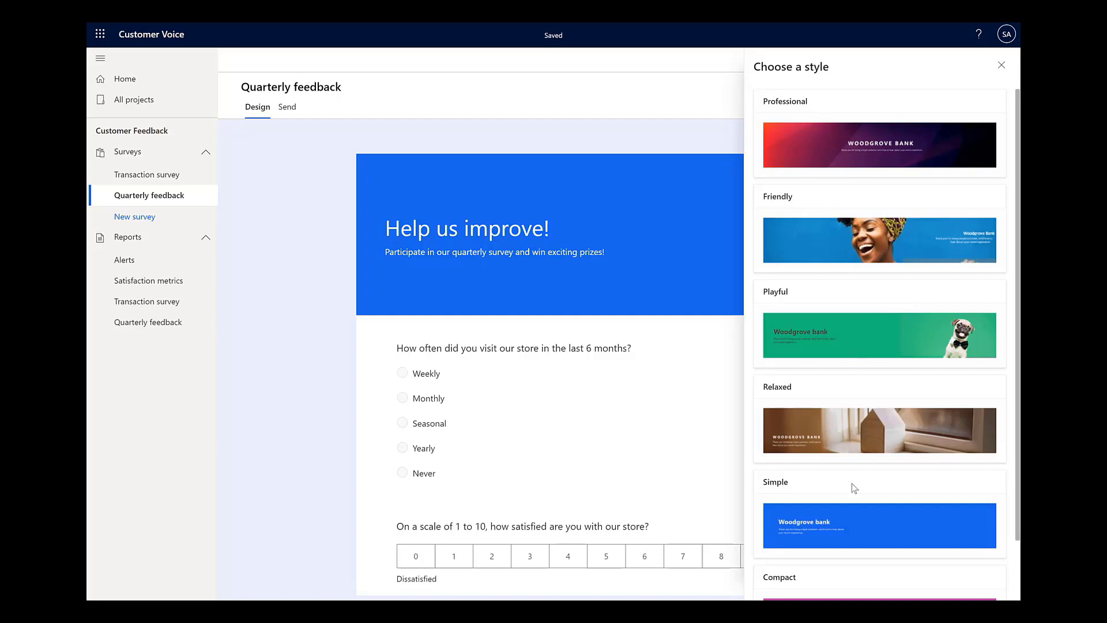
{"action": "scroll", "coordinate": [854, 534], "scroll_direction": "down", "scroll_amount": 2}
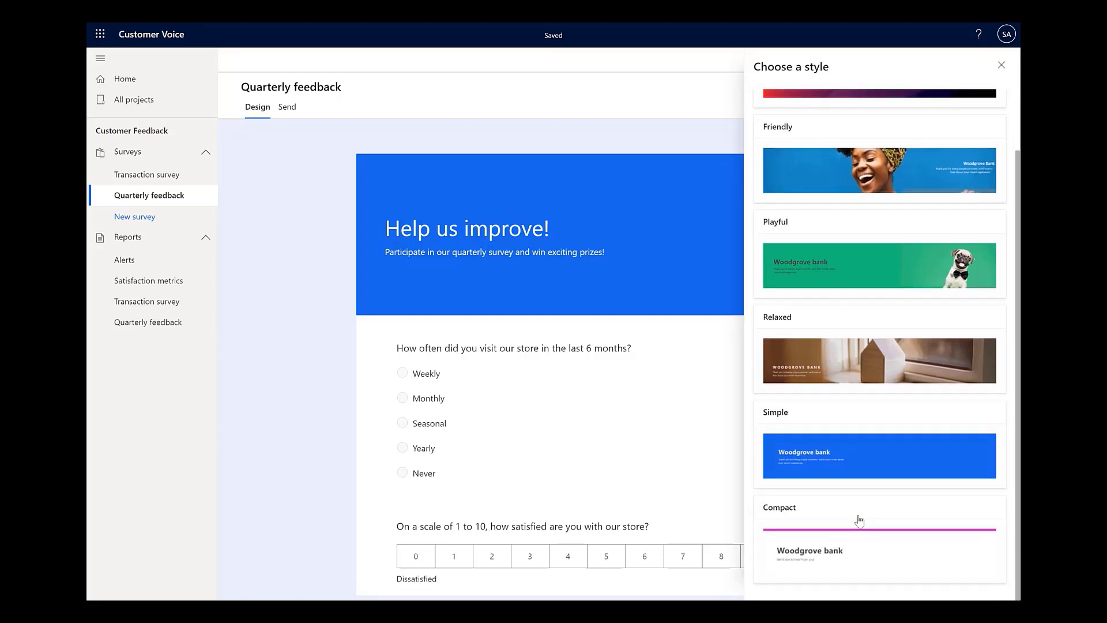
{"action": "left_click", "coordinate": [818, 485]}
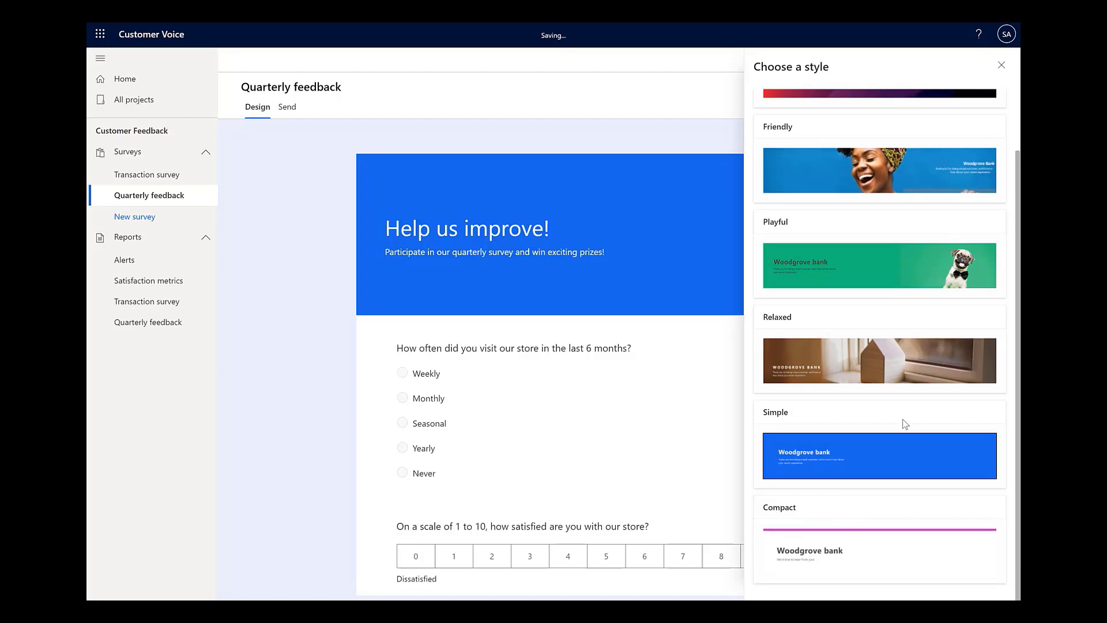
{"action": "left_click", "coordinate": [869, 375]}
{"action": "scroll", "coordinate": [857, 286], "scroll_direction": "up", "scroll_amount": 2}
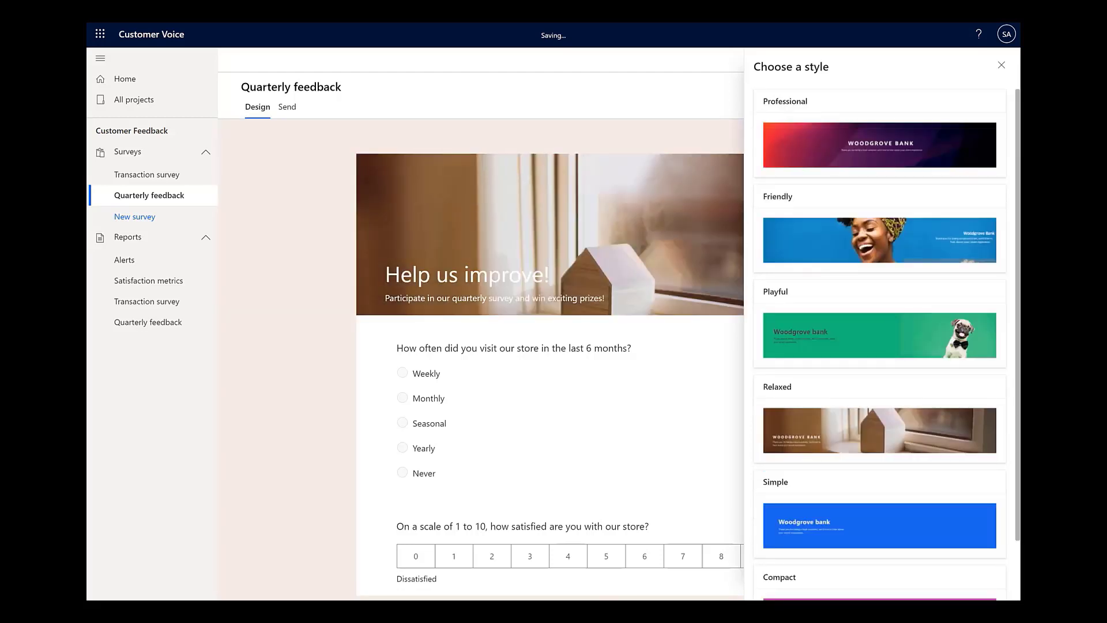
{"action": "left_click", "coordinate": [1002, 67]}
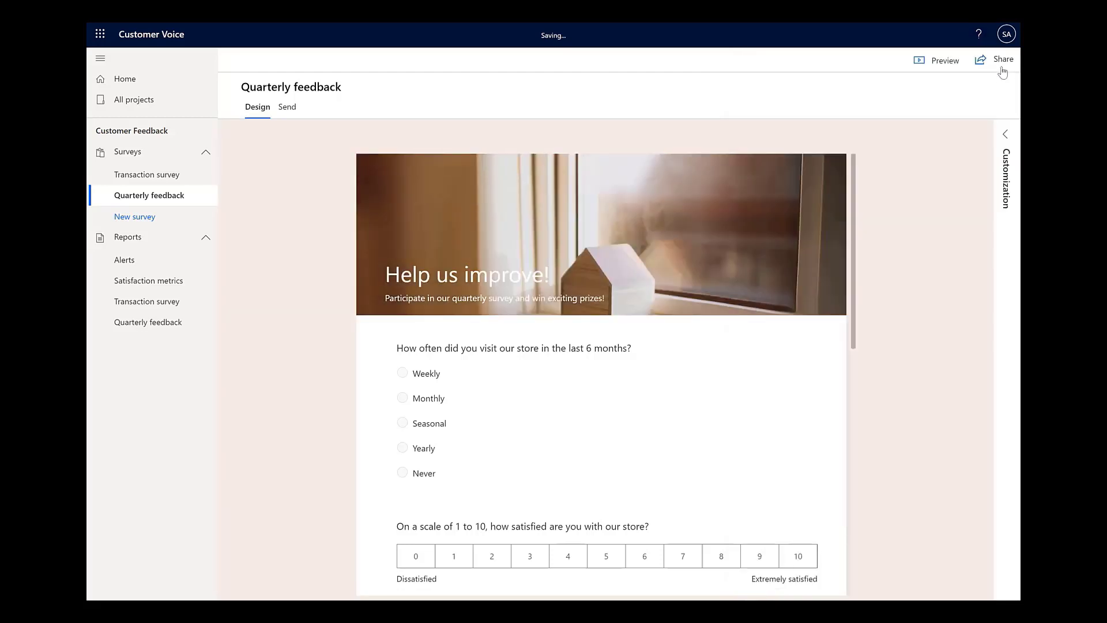
- Align the header title and subtitle to the top and horizontal centre of the banner
{"action": "left_click", "coordinate": [485, 284]}
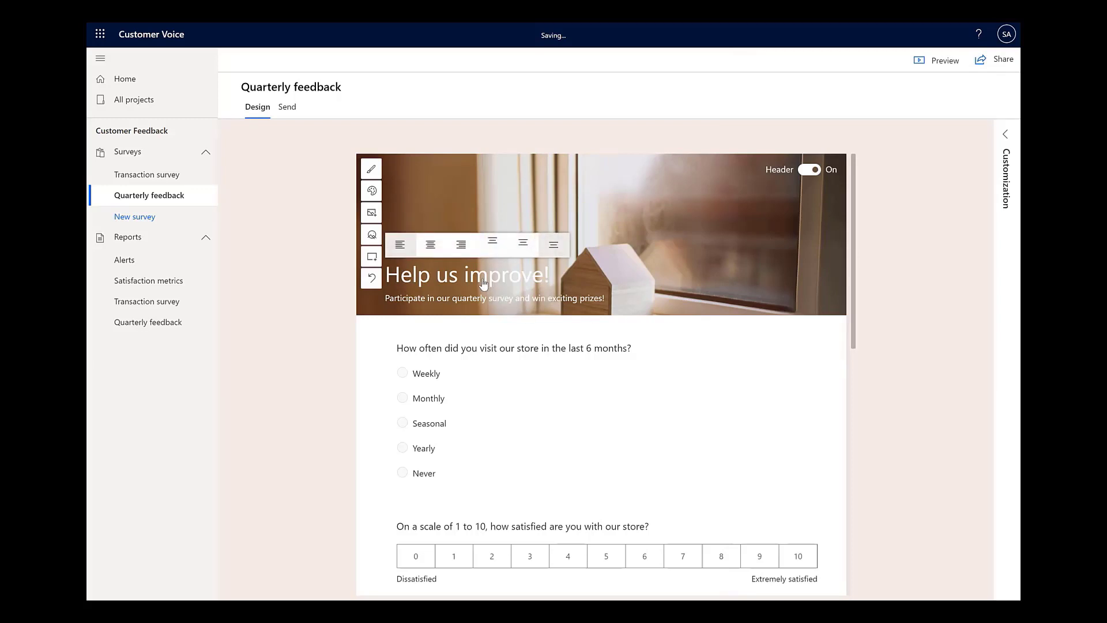
{"action": "left_click", "coordinate": [523, 244]}
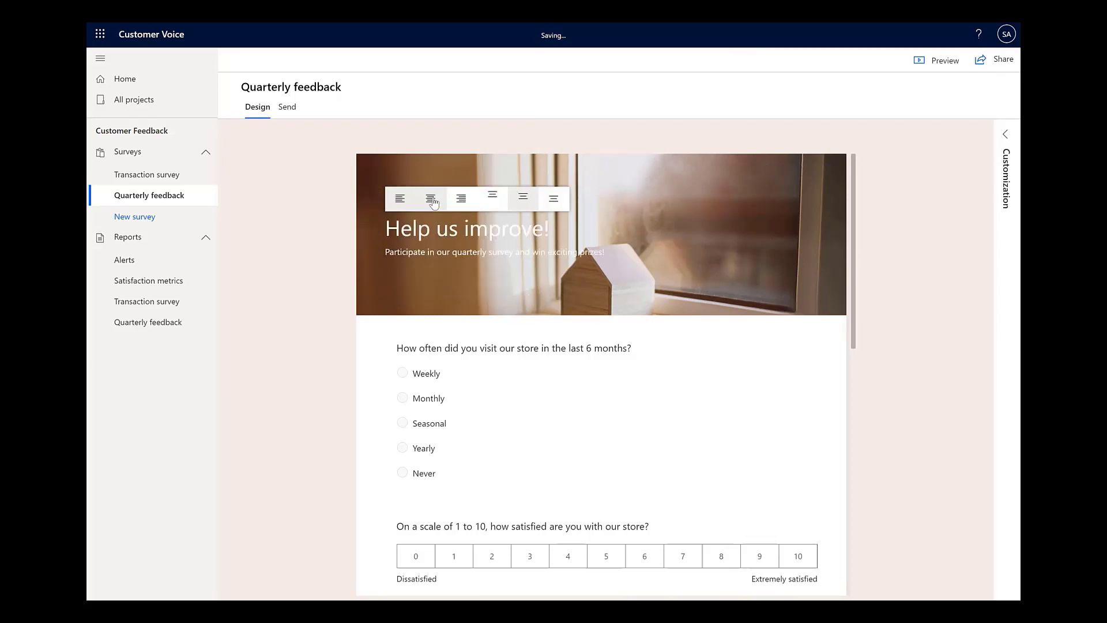
{"action": "left_click", "coordinate": [433, 202]}
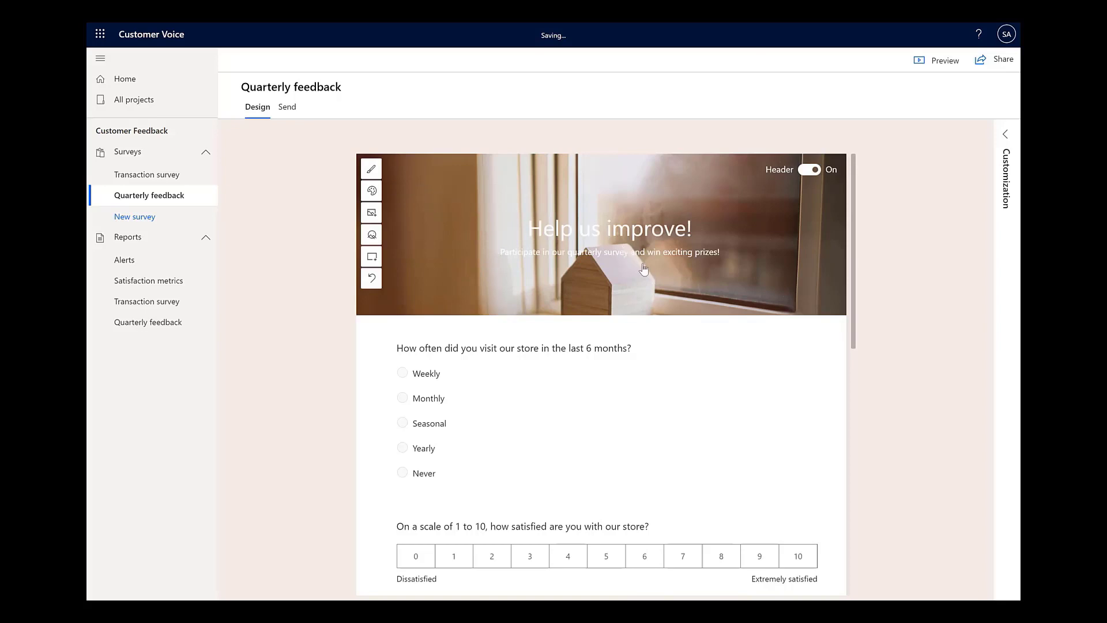
- Move the header photo's focal point slightly lower on the banner
{"action": "left_click", "coordinate": [372, 235]}
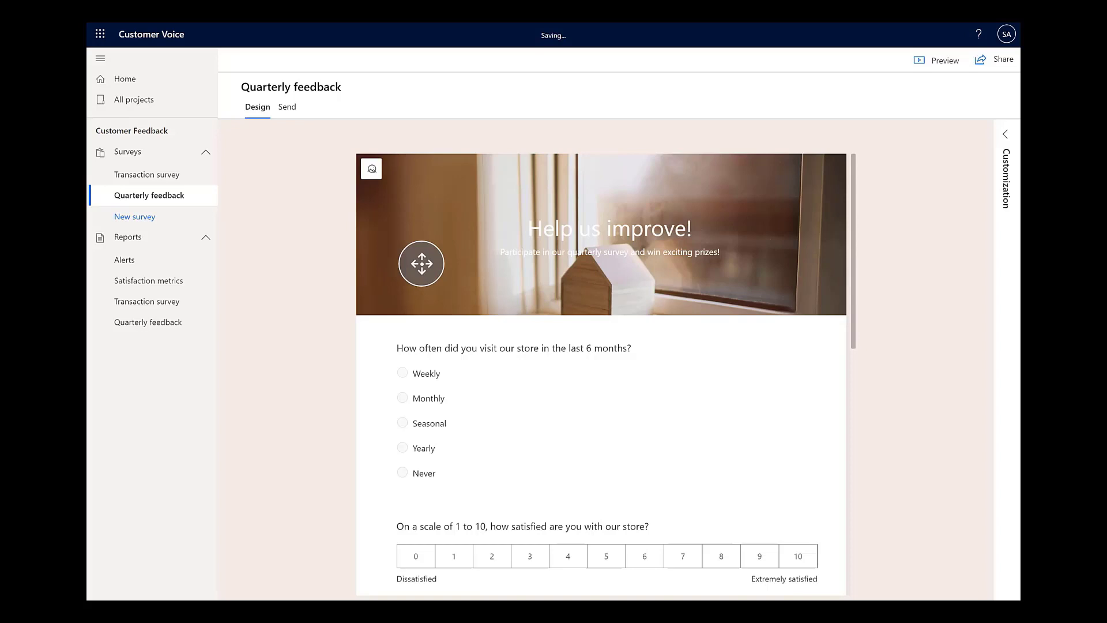
{"action": "left_click_drag", "start_coordinate": [682, 289], "coordinate": [681, 308]}
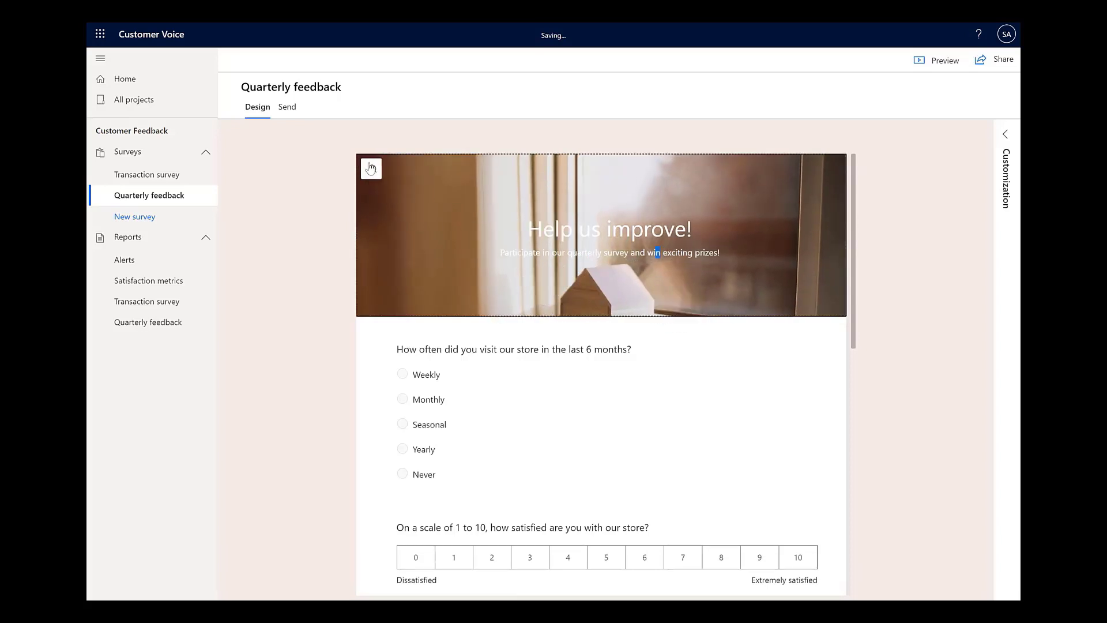
{"action": "left_click", "coordinate": [372, 169]}
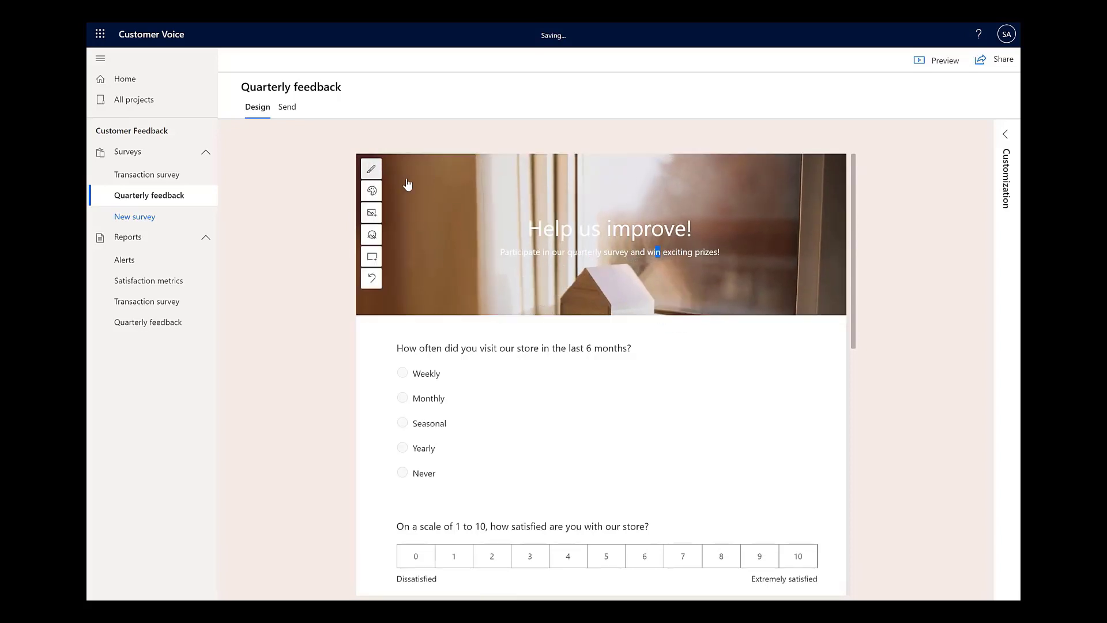
- Upload Sample header 2.jpg as the header image, replacing the monks gallery photo
{"action": "left_click", "coordinate": [372, 214]}
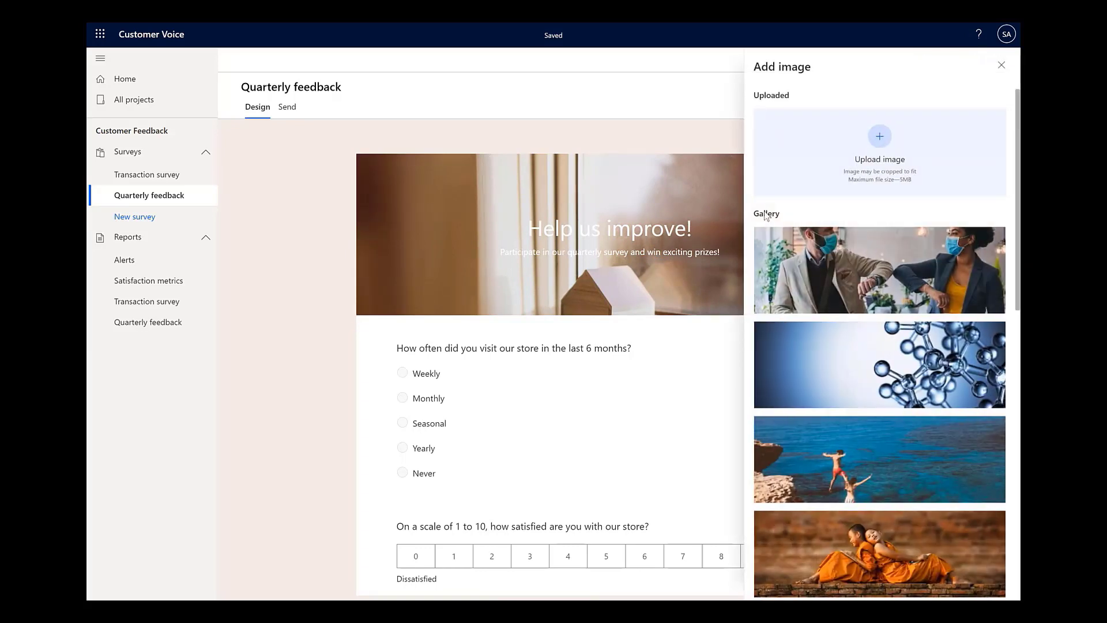
{"action": "left_click", "coordinate": [885, 562]}
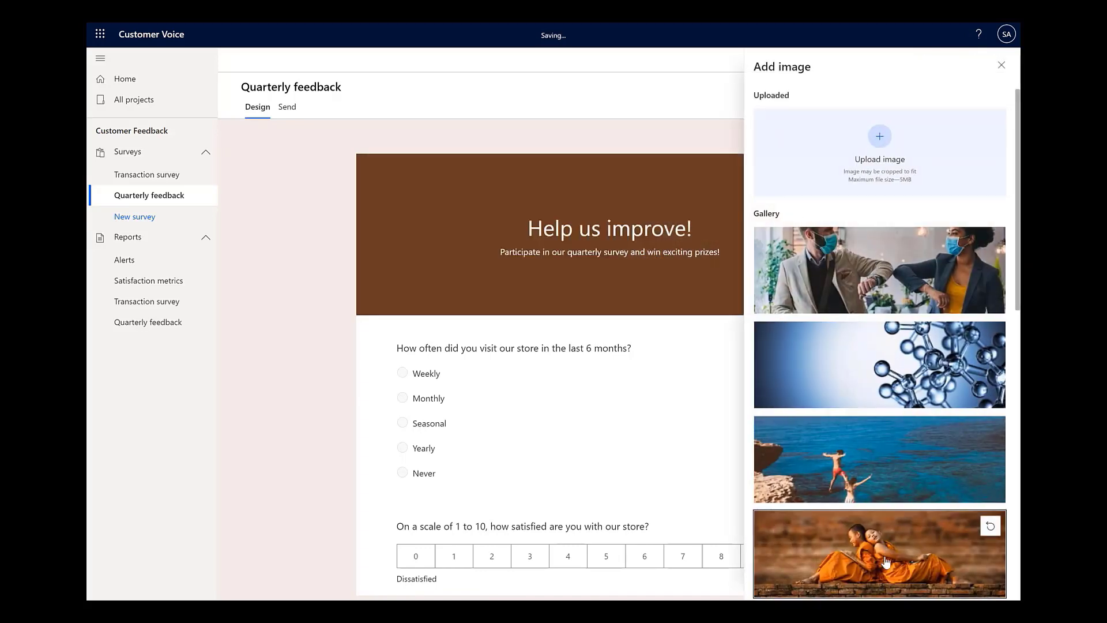
{"action": "left_click", "coordinate": [876, 136]}
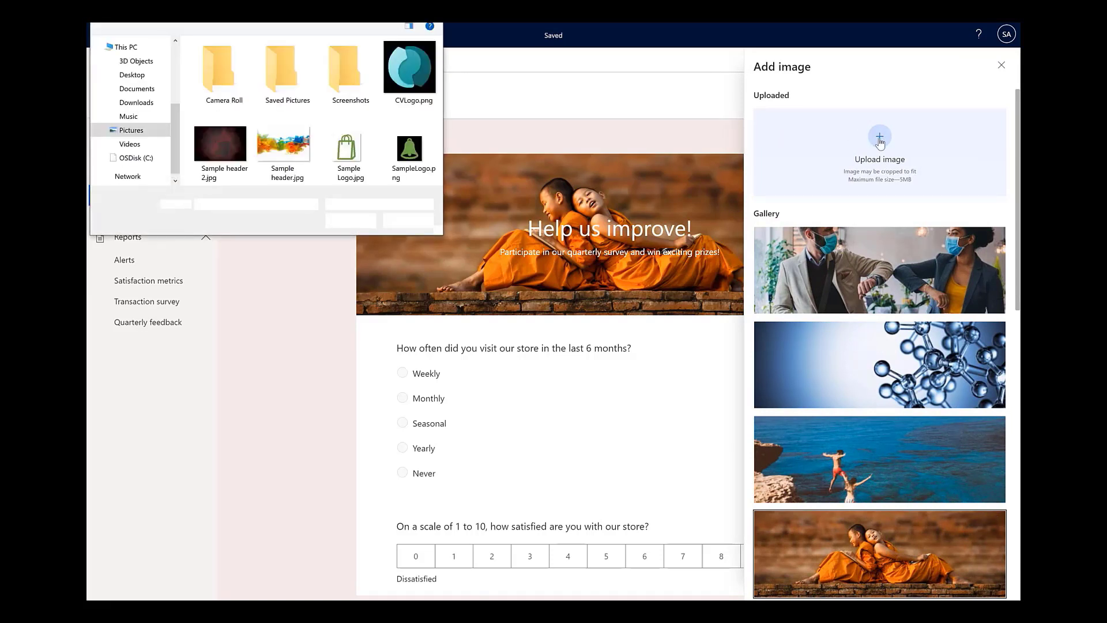
{"action": "left_click", "coordinate": [221, 130]}
{"action": "left_click", "coordinate": [351, 221]}
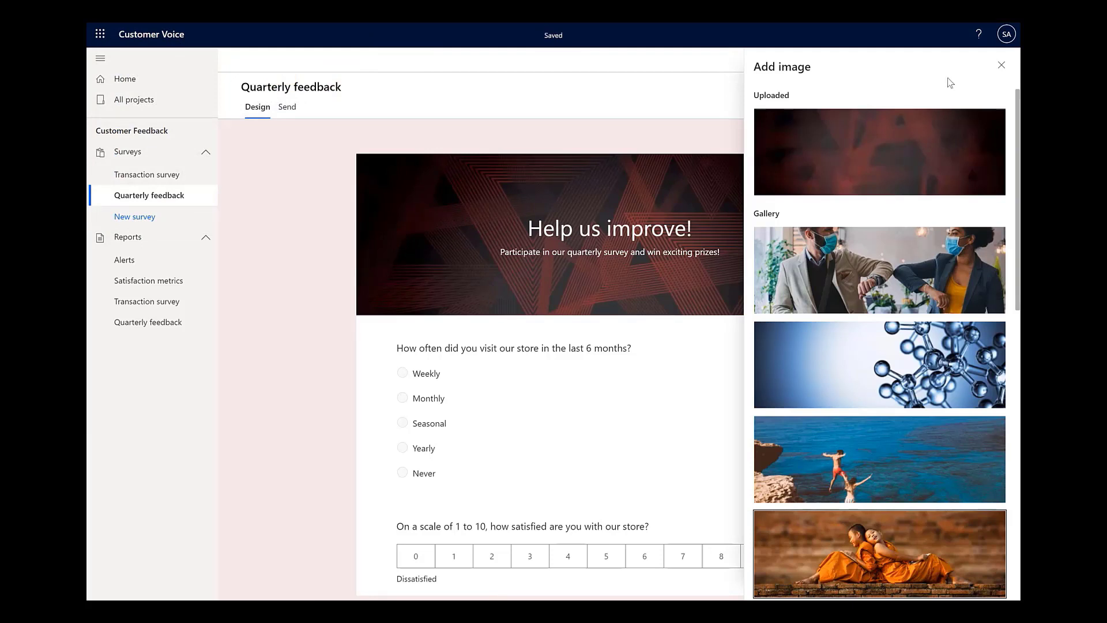
{"action": "left_click", "coordinate": [1001, 66]}
{"action": "mouse_move", "coordinate": [517, 241]}
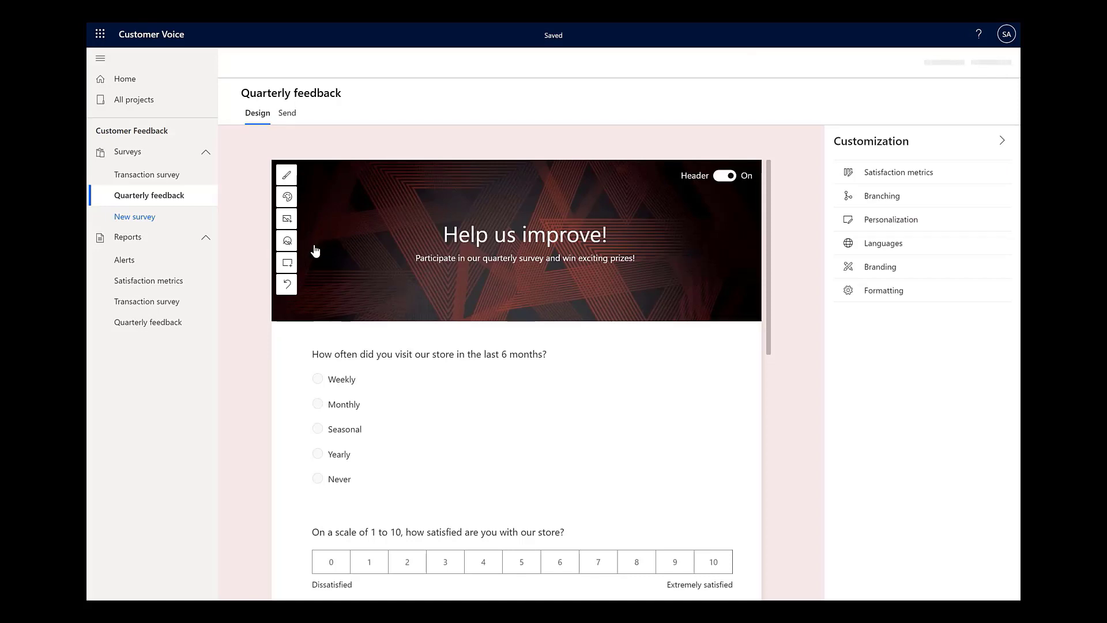
- Insert CVLogo.png as the header logo and set its size to Small
{"action": "left_click", "coordinate": [287, 264]}
{"action": "left_click", "coordinate": [410, 69]}
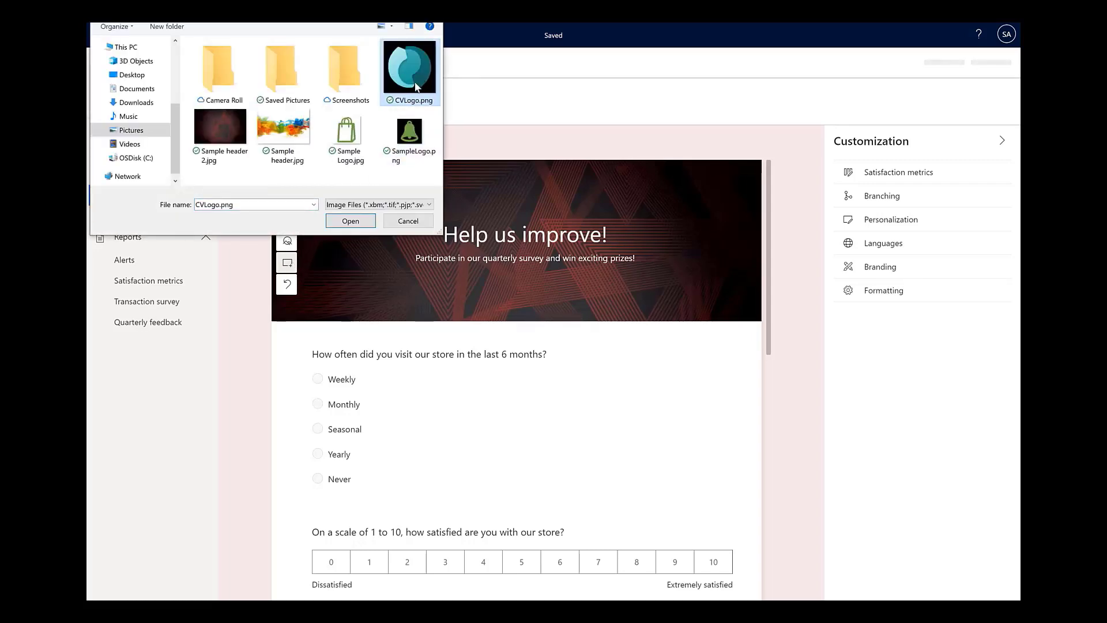
{"action": "left_click", "coordinate": [351, 221]}
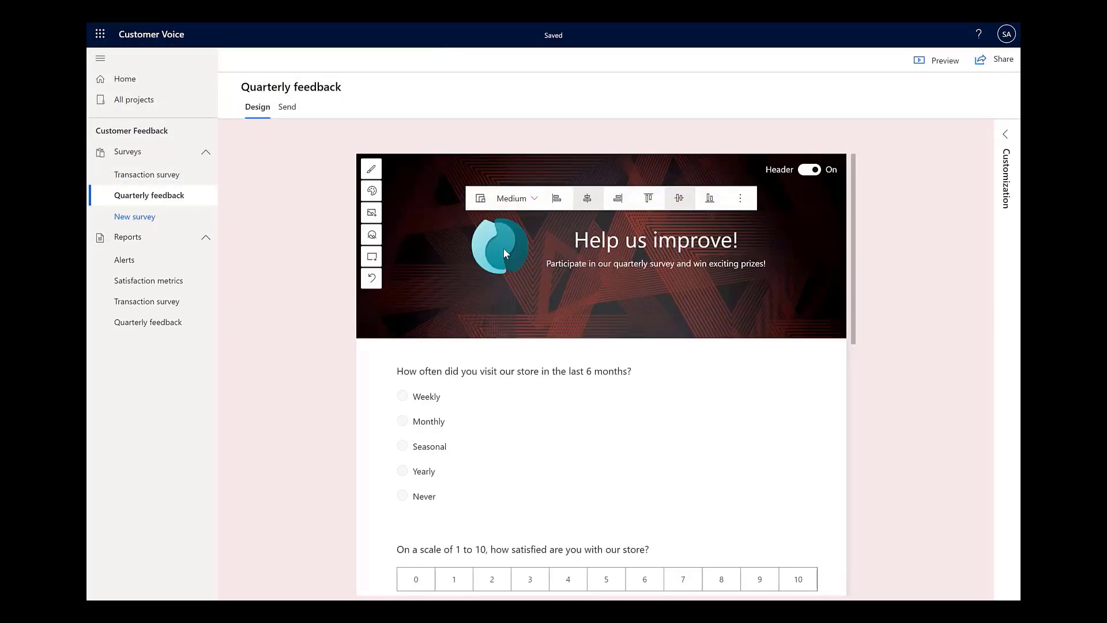
{"action": "left_click", "coordinate": [519, 200]}
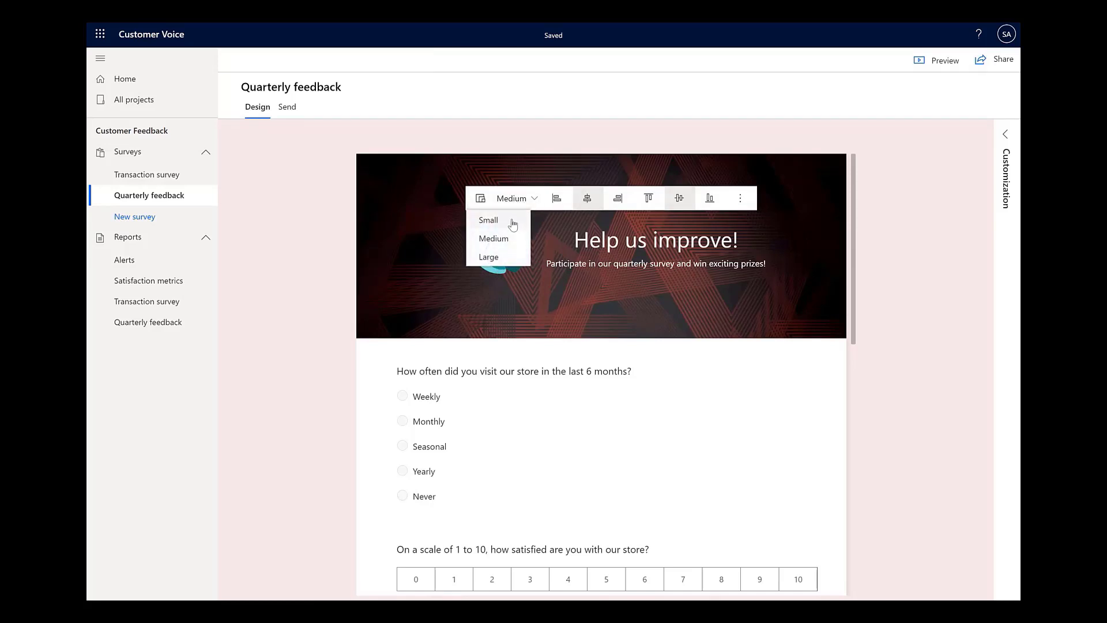
{"action": "left_click", "coordinate": [512, 222]}
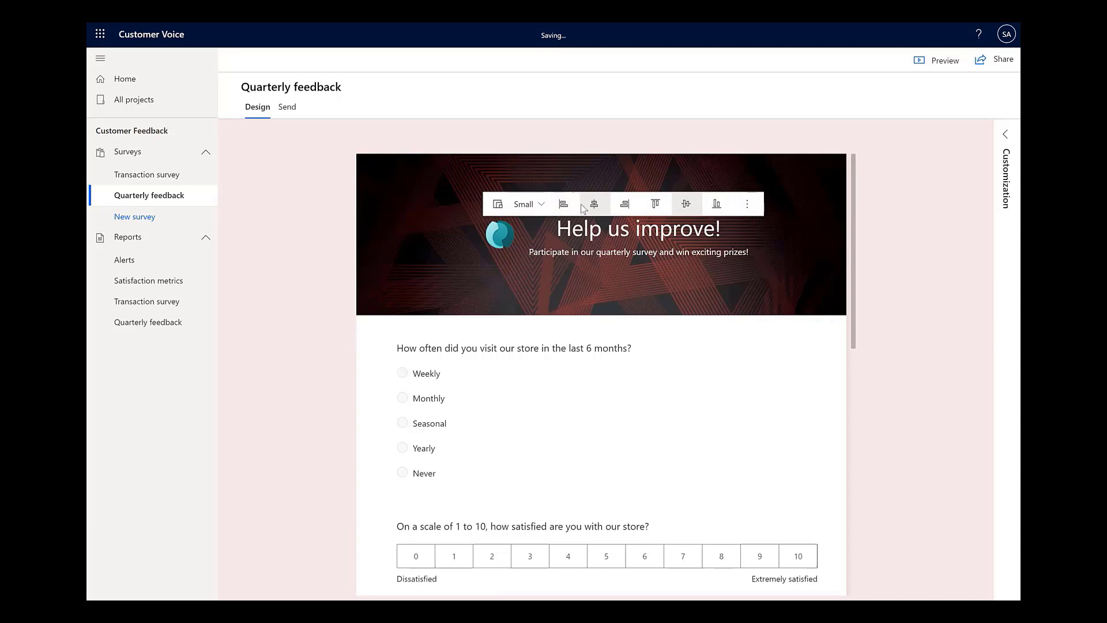
{"action": "left_click", "coordinate": [597, 268]}
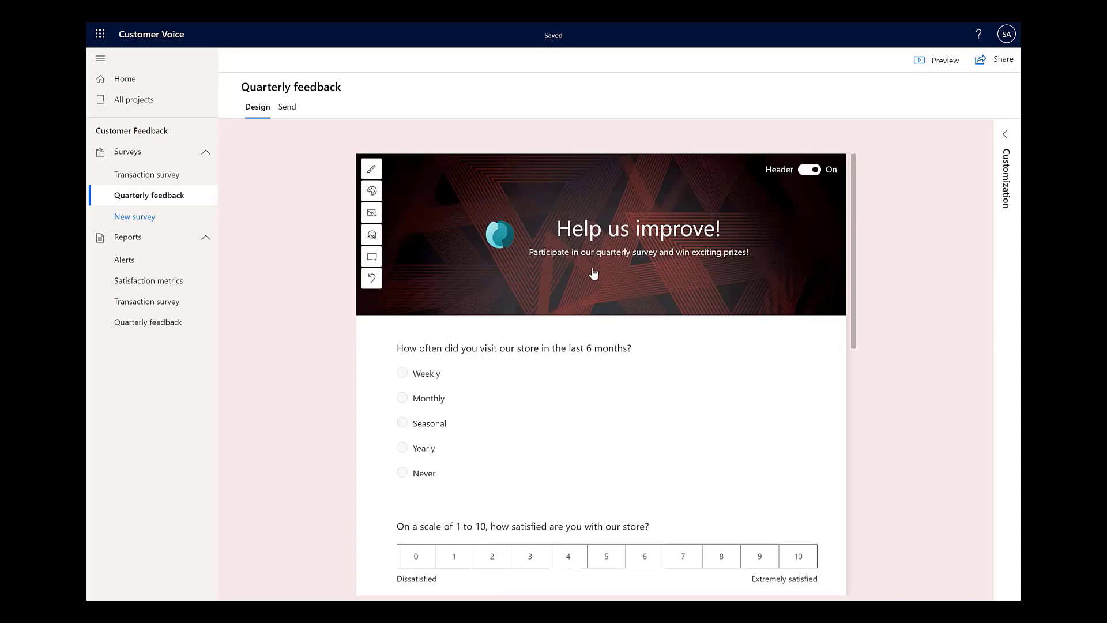
{"action": "left_click", "coordinate": [372, 191]}
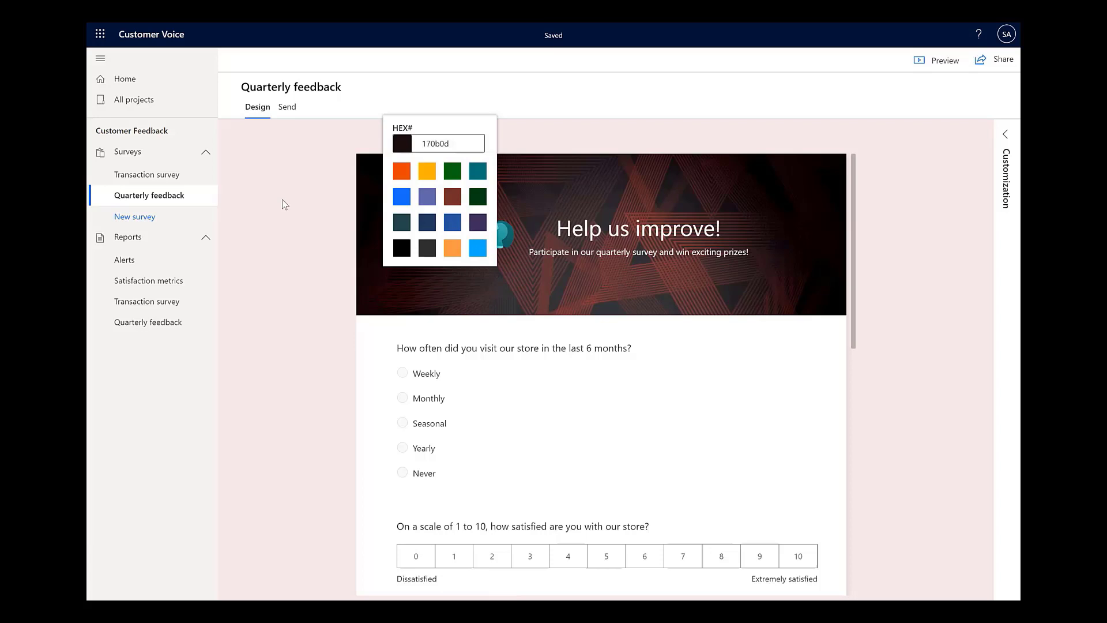
{"action": "left_click", "coordinate": [284, 204]}
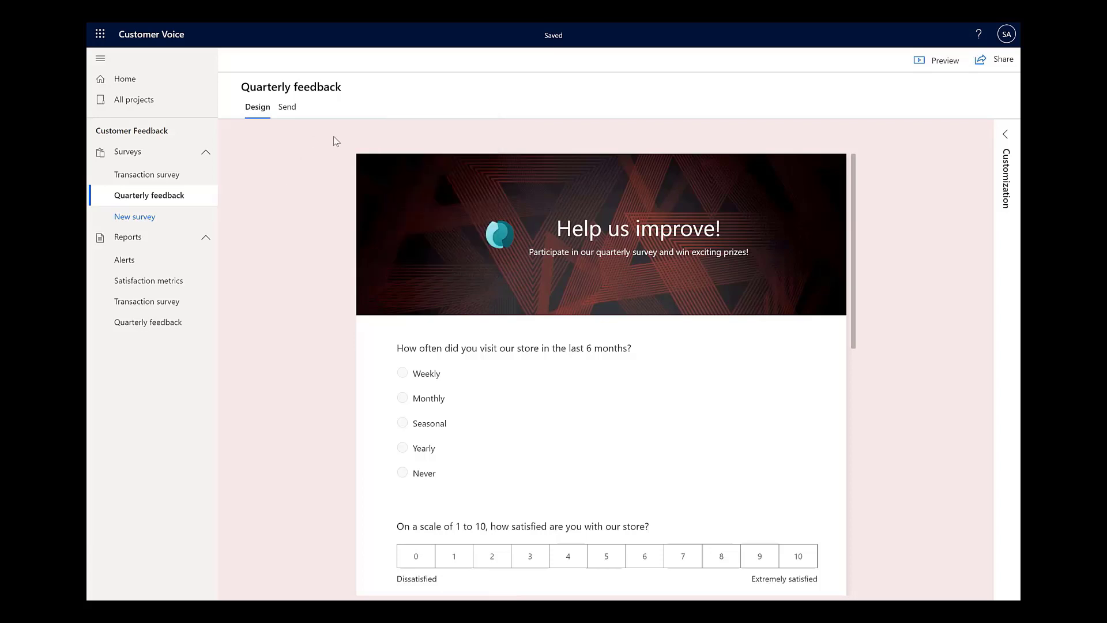
{"action": "left_click", "coordinate": [946, 61]}
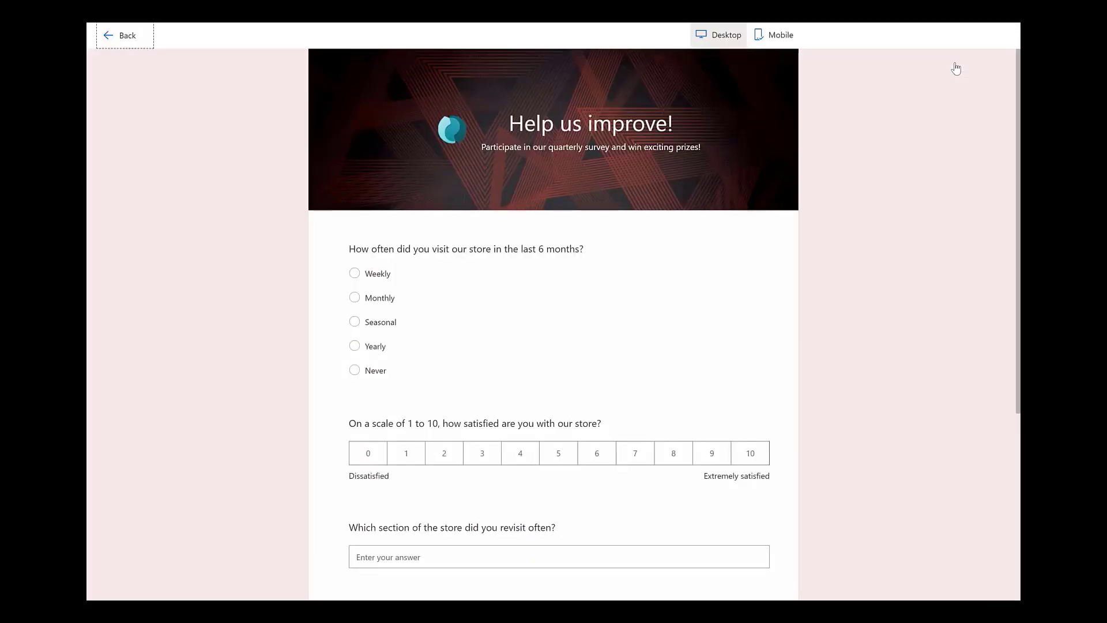
{"action": "left_click", "coordinate": [778, 35]}
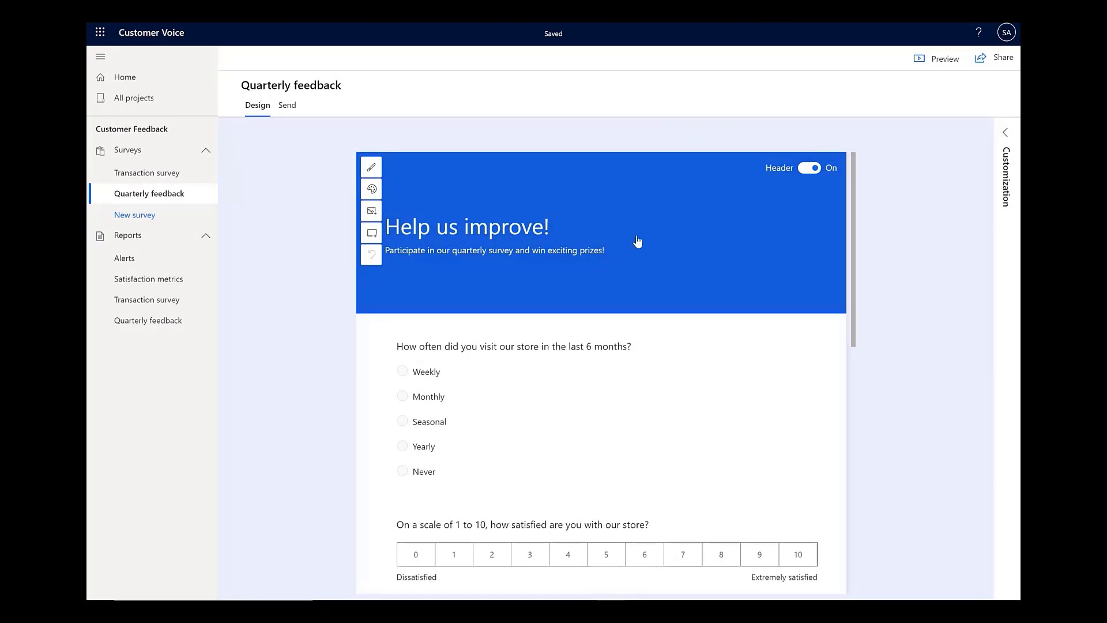
- Switch the banner's Header toggle from On to Off
{"action": "left_click", "coordinate": [809, 169]}
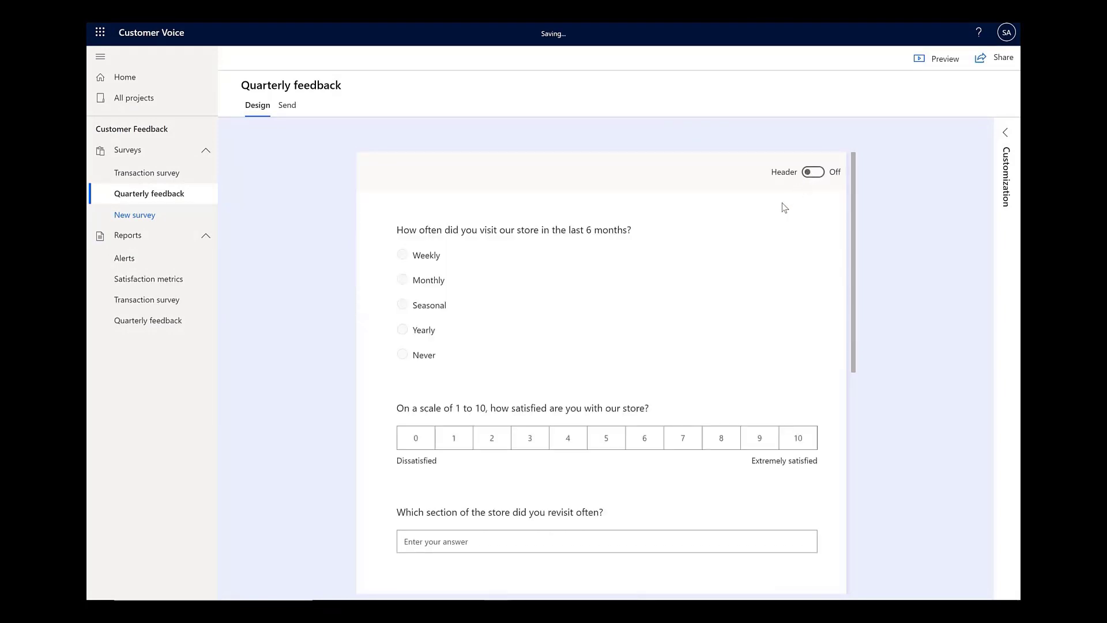